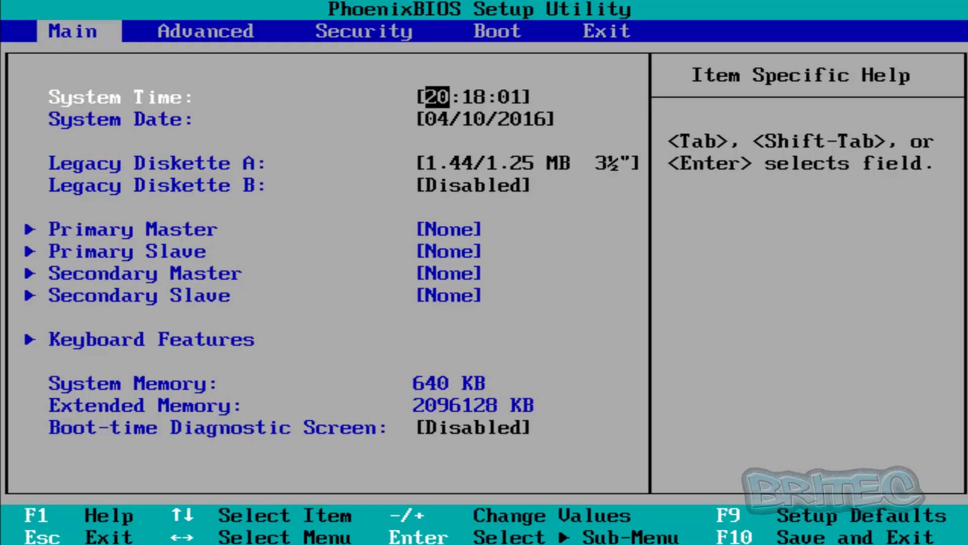
Step: Keep CD-ROM Drive first in the Boot tab's device order and save the BIOS settings
key("Right")
key("Right")
key("Right")
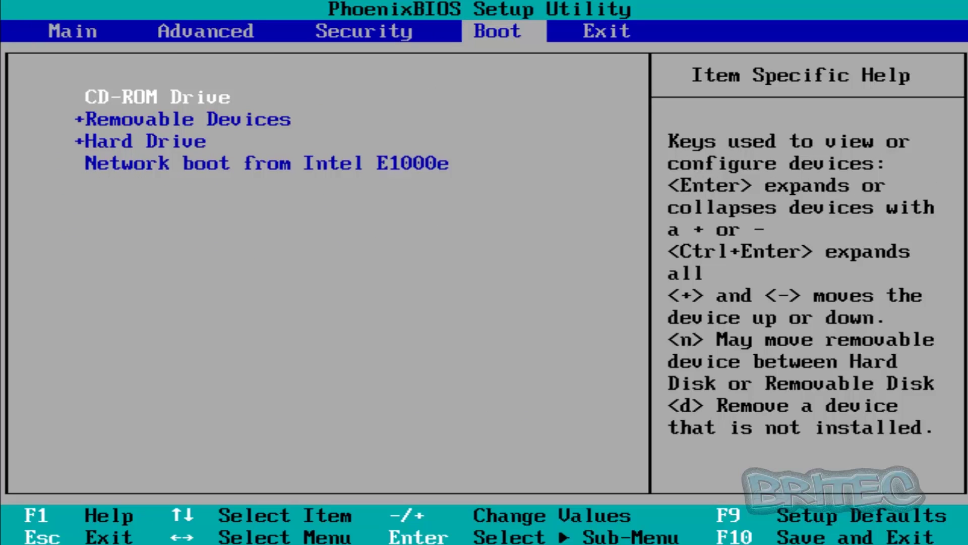
key("Down")
key("Down")
key("Down")
key("Up")
key("Up")
key("Up")
key("Down")
key("Down")
key("Down")
key("Up")
key("Up")
key("Up")
key("Down")
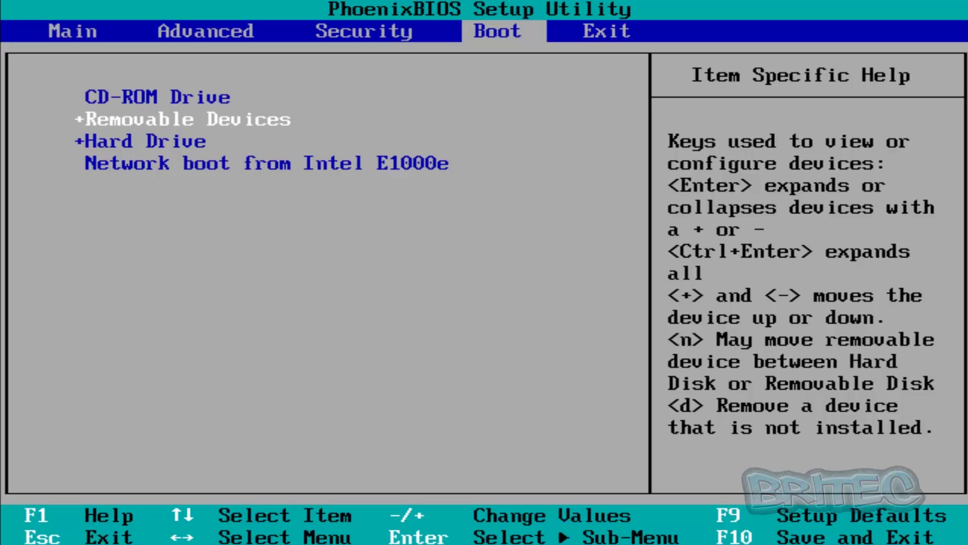
key("Up")
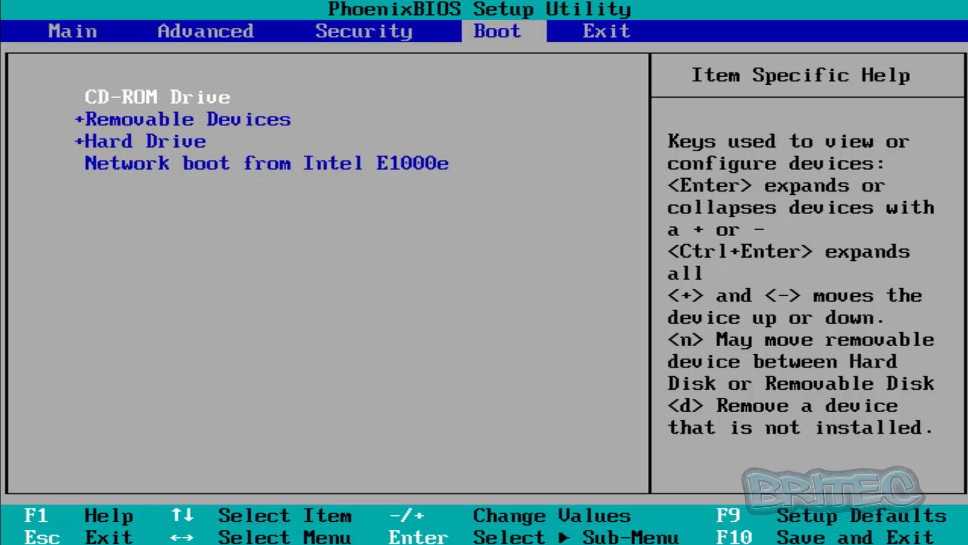
key("F10")
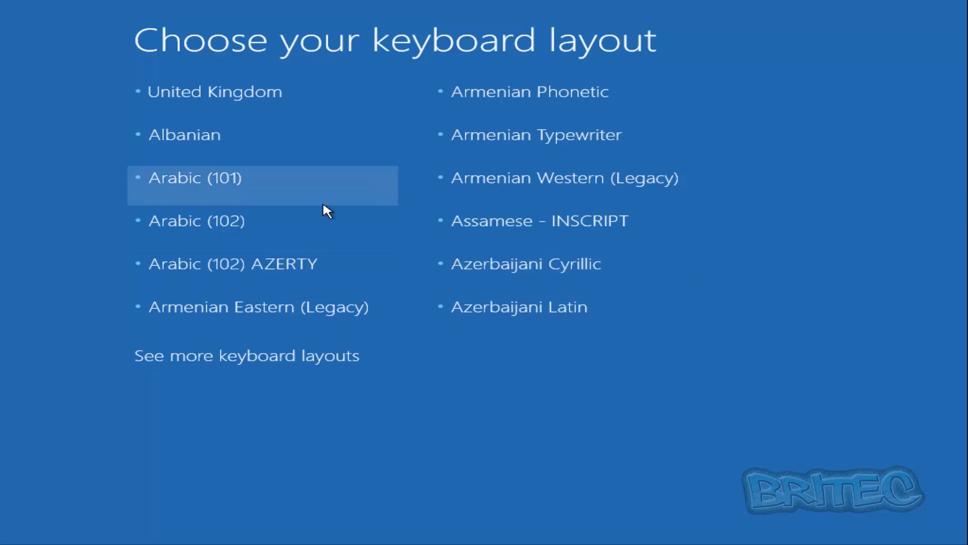
Step: Pick the United Kingdom keyboard layout and launch System Restore for Windows 10 from Advanced options
left_click(259, 100)
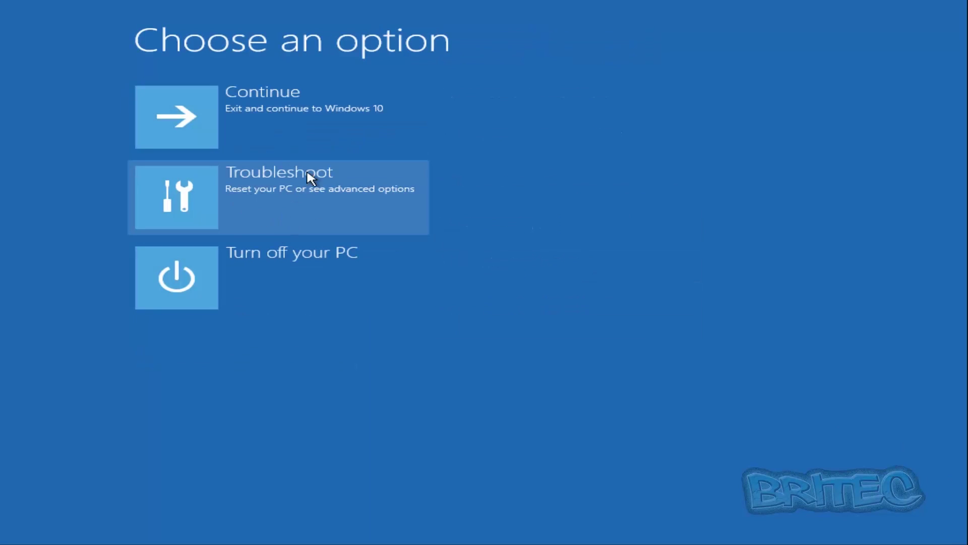
left_click(288, 193)
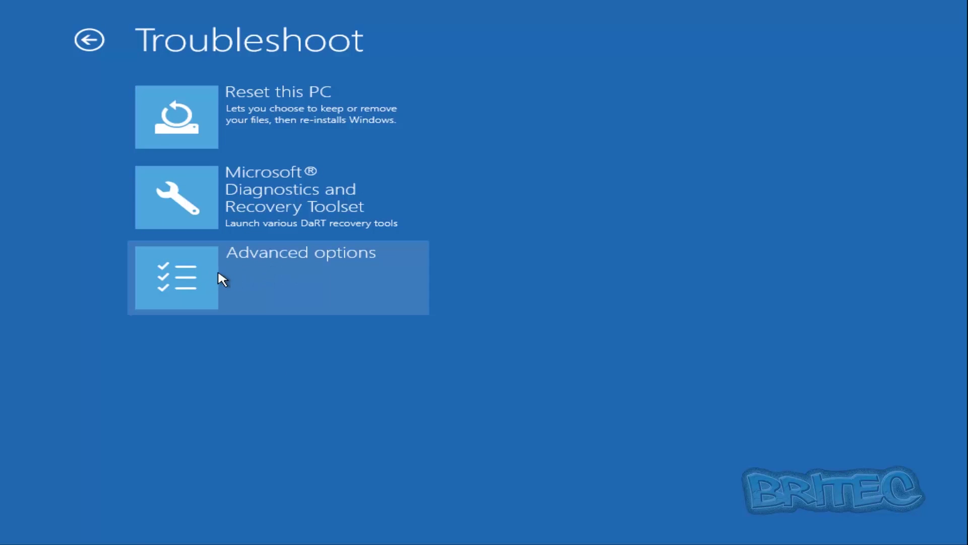
left_click(185, 278)
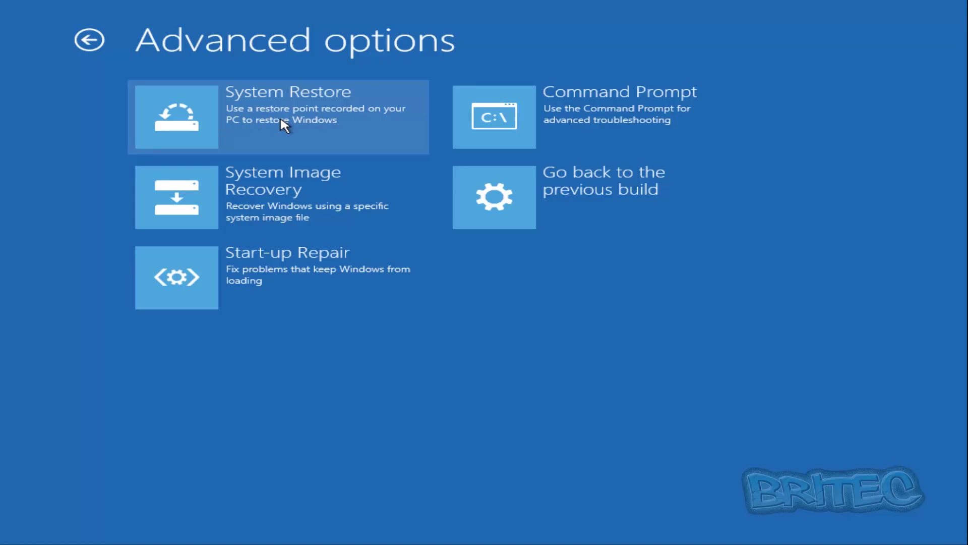
left_click(280, 120)
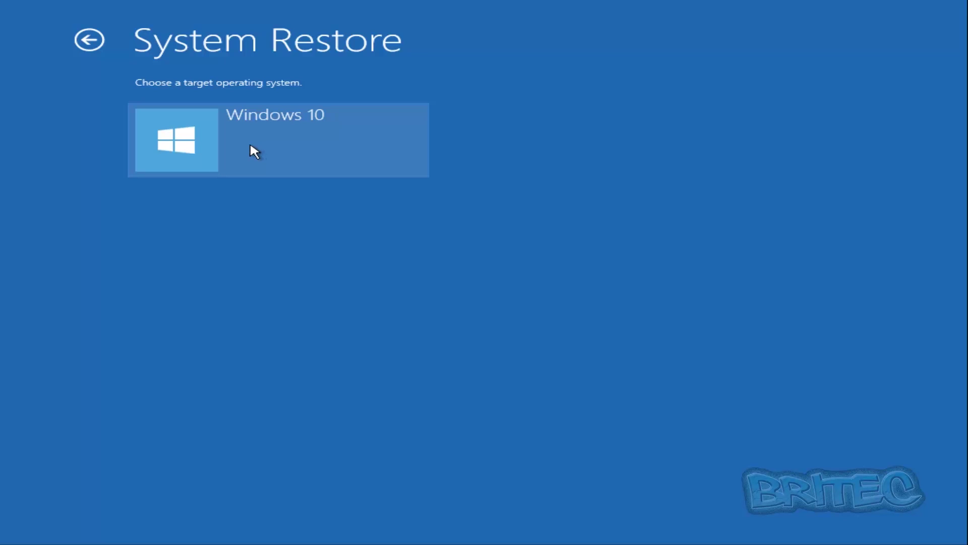
left_click(250, 145)
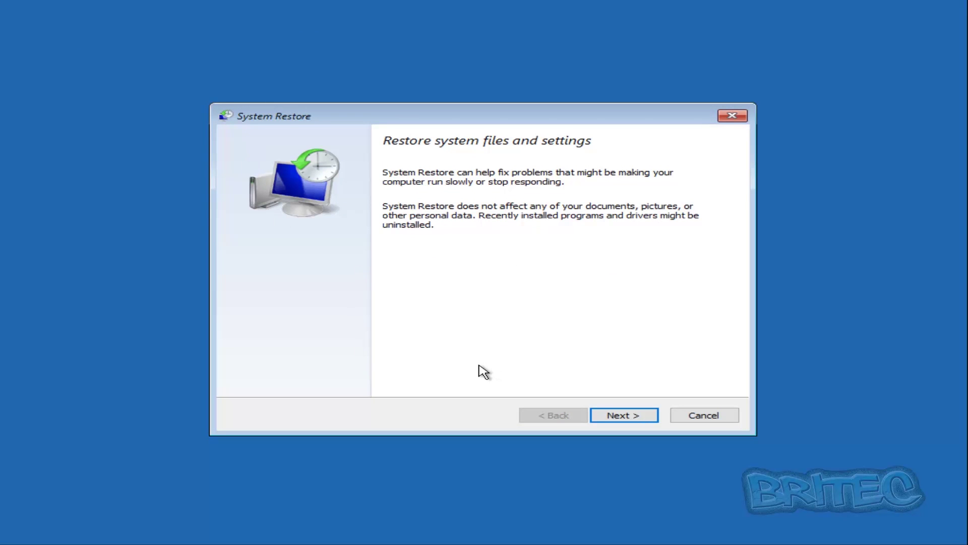
Step: Select the Clean Machine restore point (10/04/2016 19:06:45) and confirm the restore
left_click(626, 417)
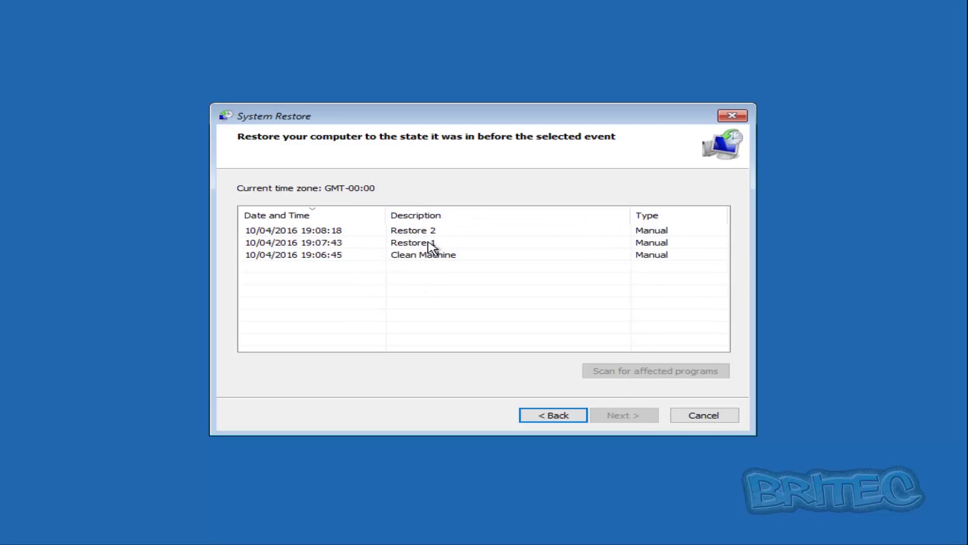
left_click(413, 258)
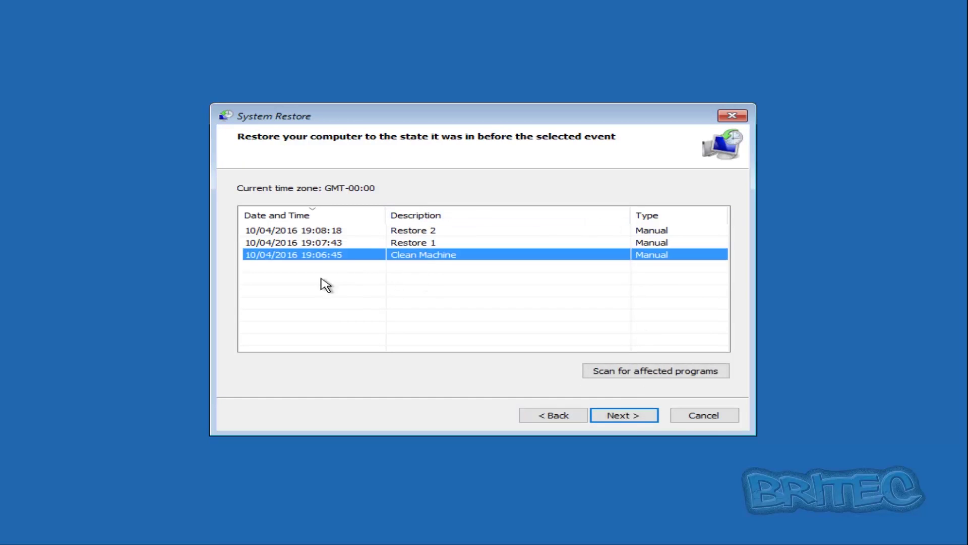
left_click(633, 418)
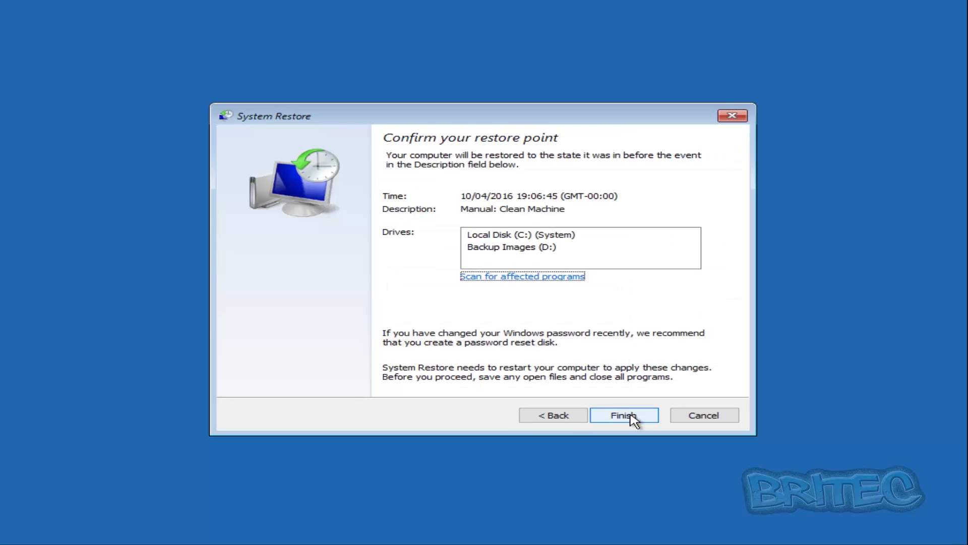
left_click(631, 416)
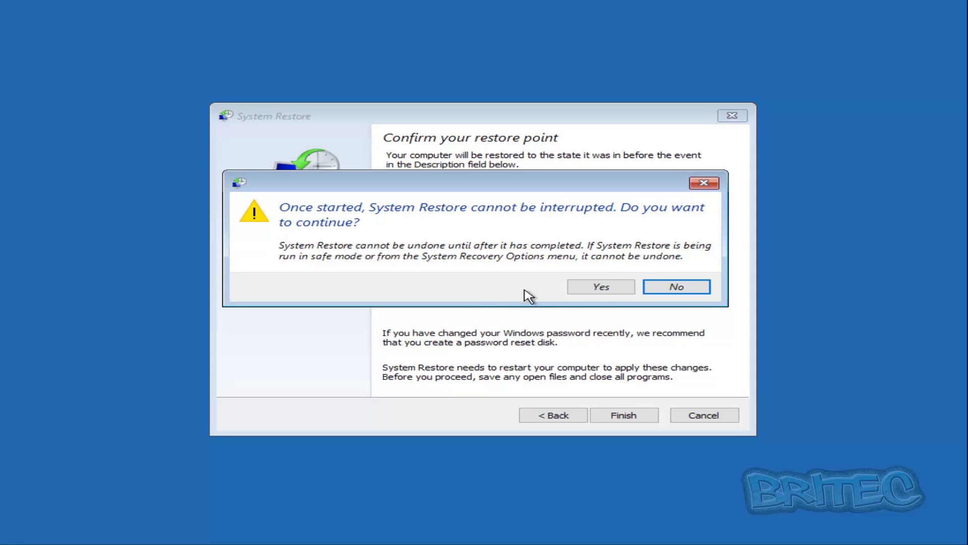
left_click(598, 291)
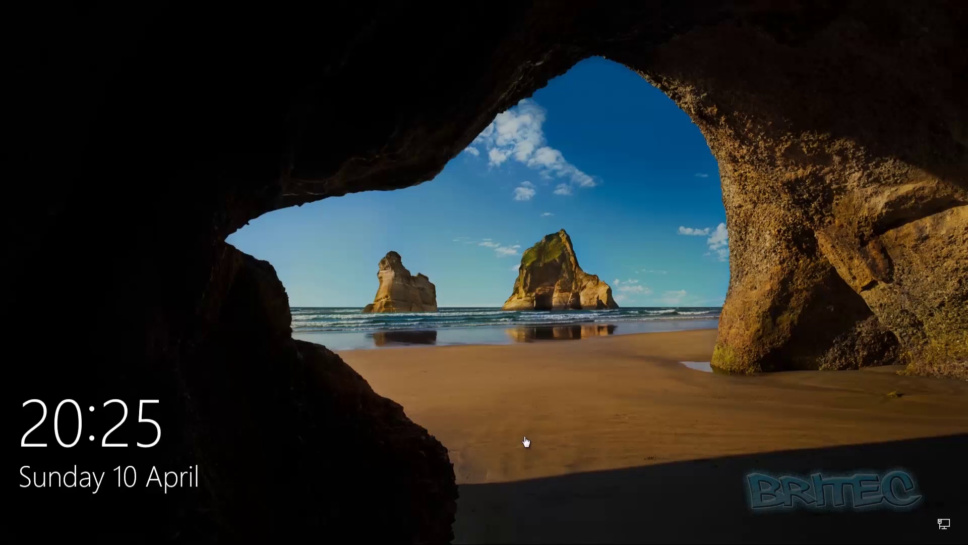
Step: Sign in with the account password and close the System Restore success message
left_click(466, 326)
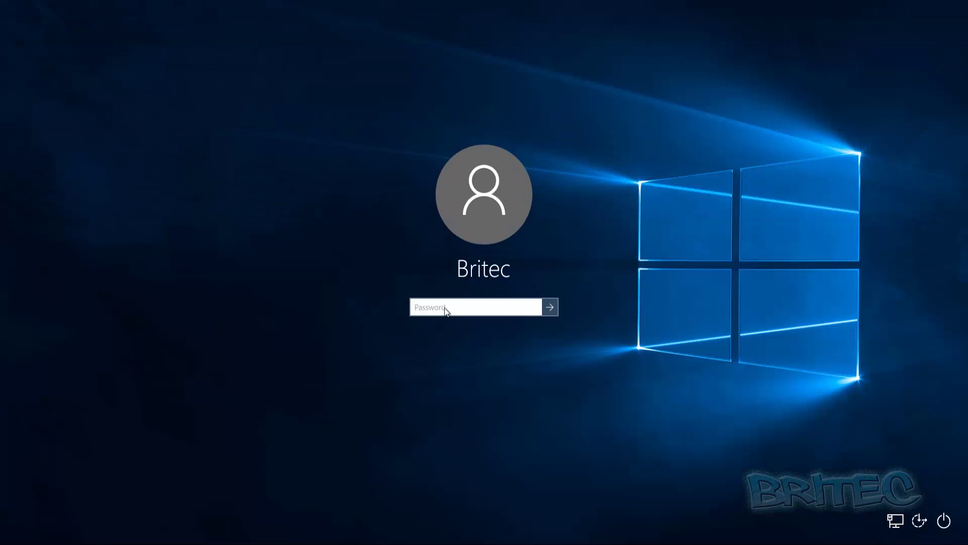
type("••••••••")
key("Return")
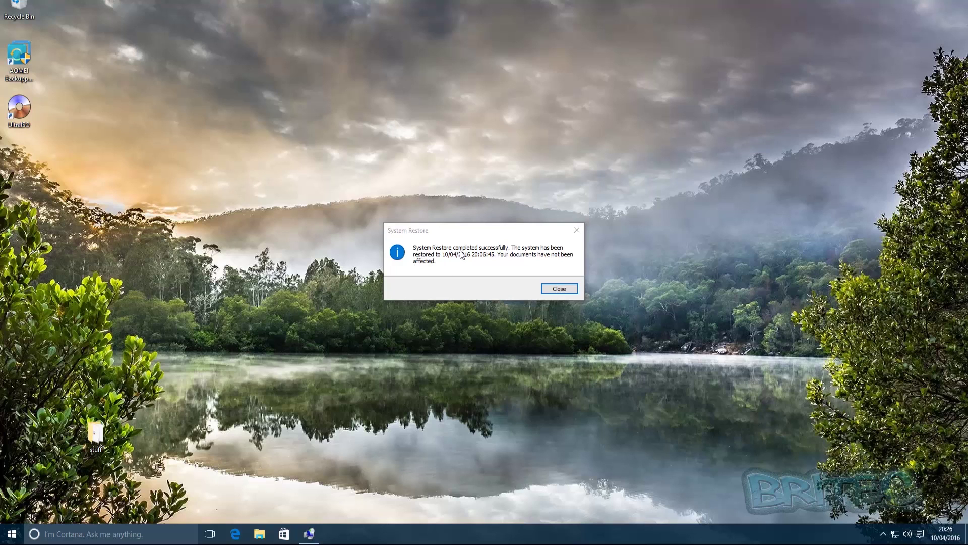
left_click(559, 288)
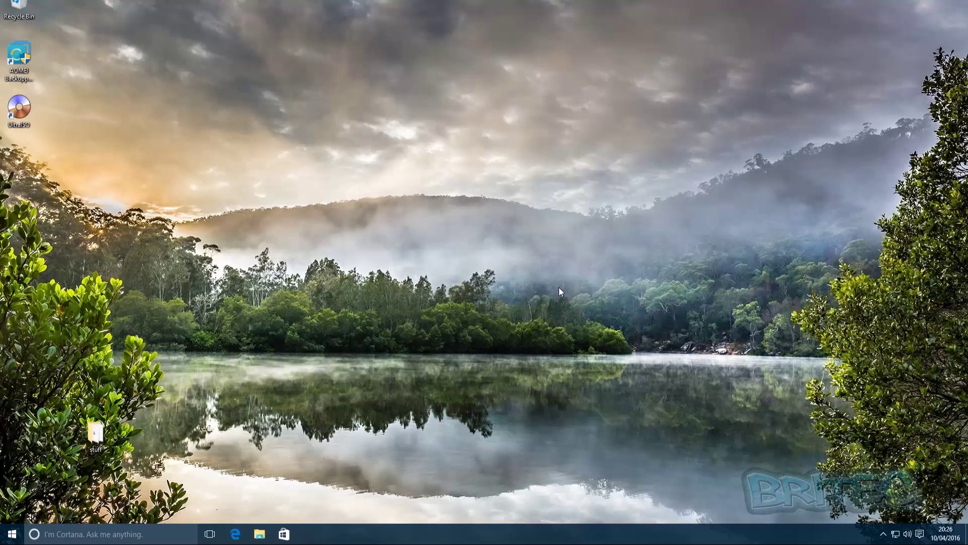